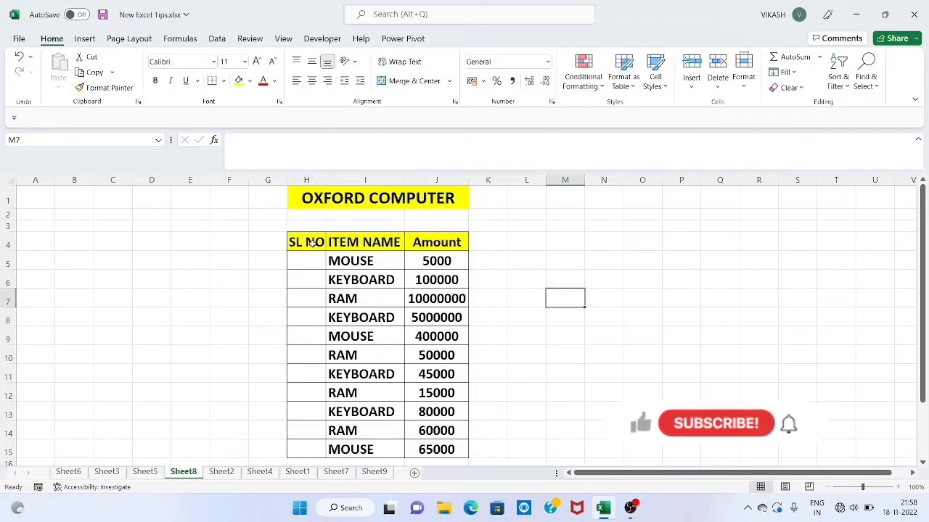
Step: Enter 1 and 2 in H5:H6 and fill the SL NO series down to 11 in H15
drag(312, 244, 435, 393)
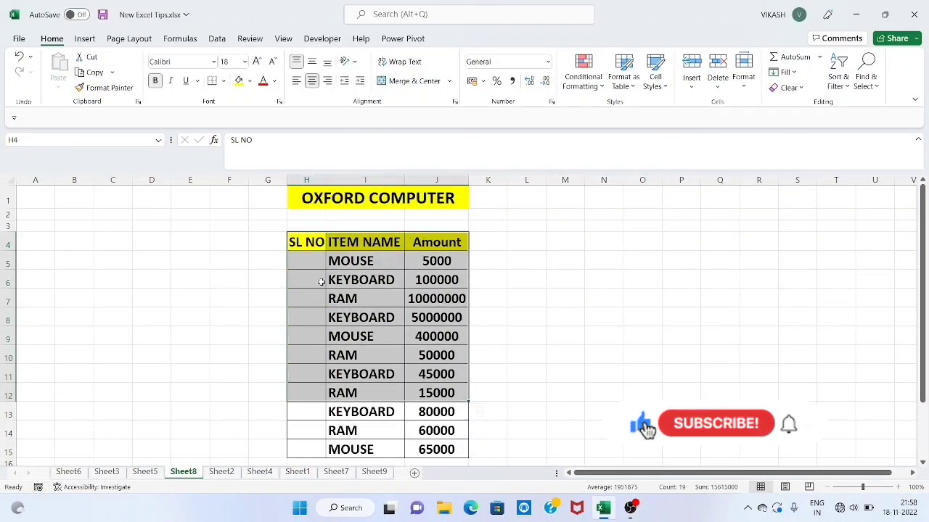
click(306, 262)
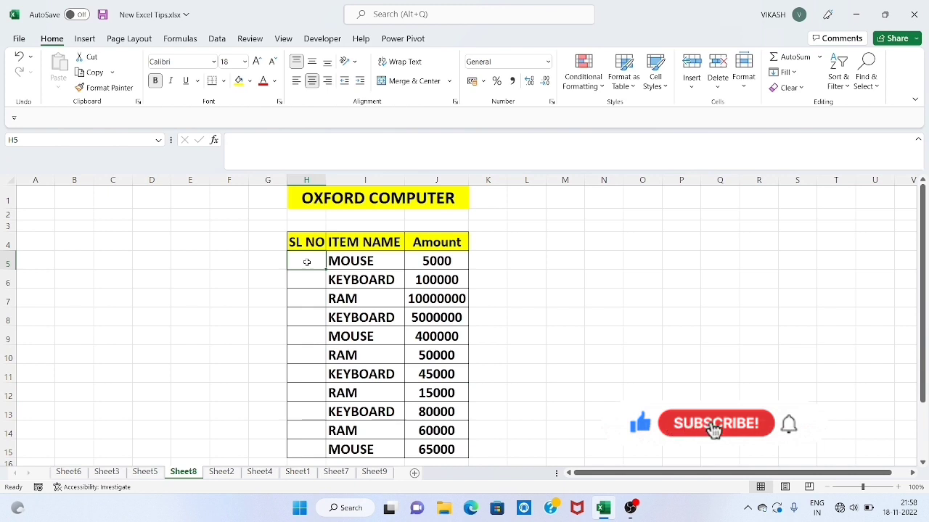
text(1)
key(Return)
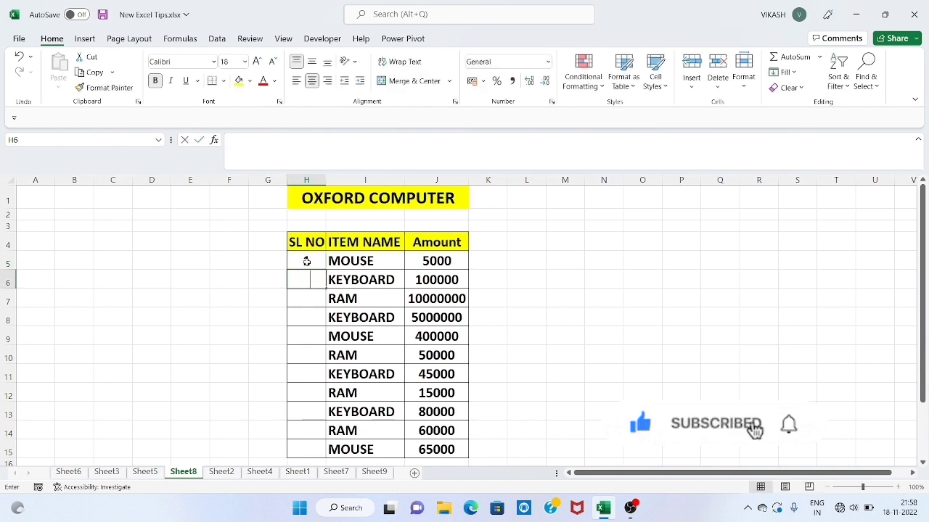
text(2)
drag(306, 262, 320, 453)
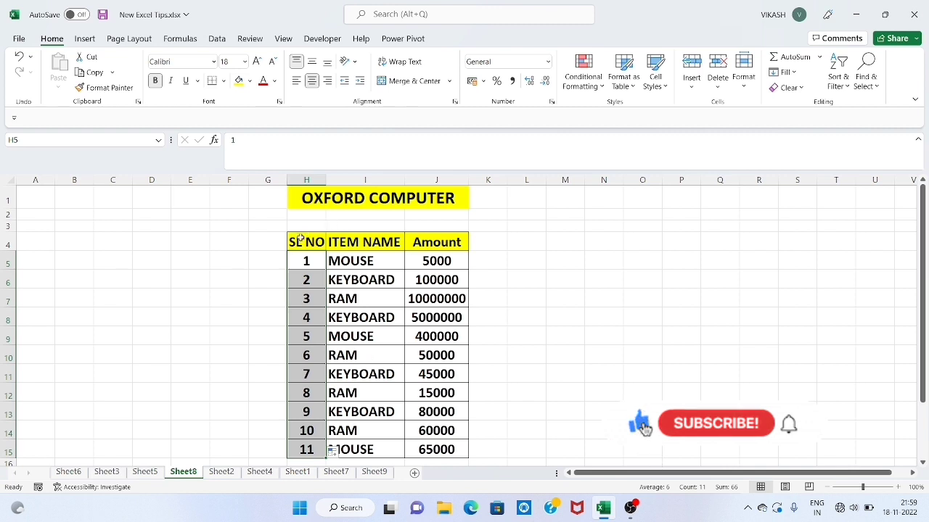
drag(301, 241, 408, 240)
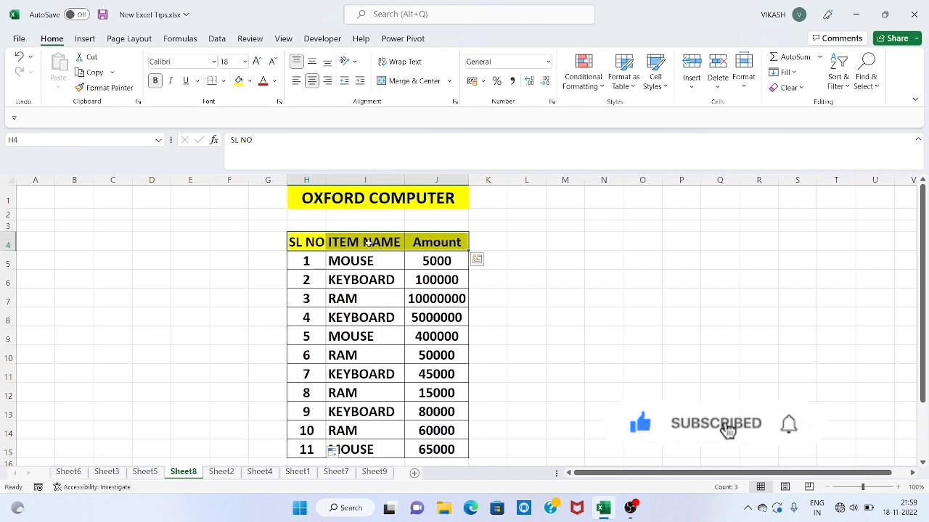
Step: Add header filters with Ctrl+Shift+L and filter ITEM NAME to KEYBOARD only
click(369, 245)
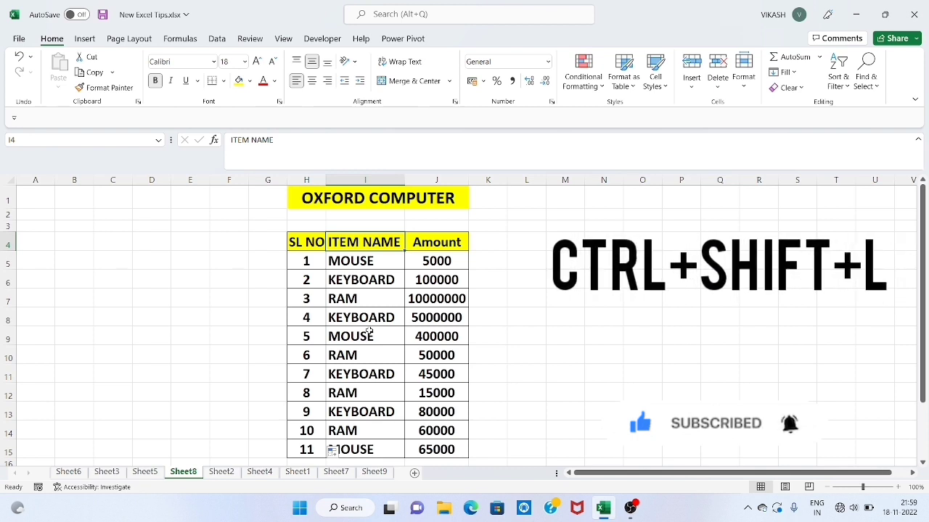
key(ctrl+shift+l)
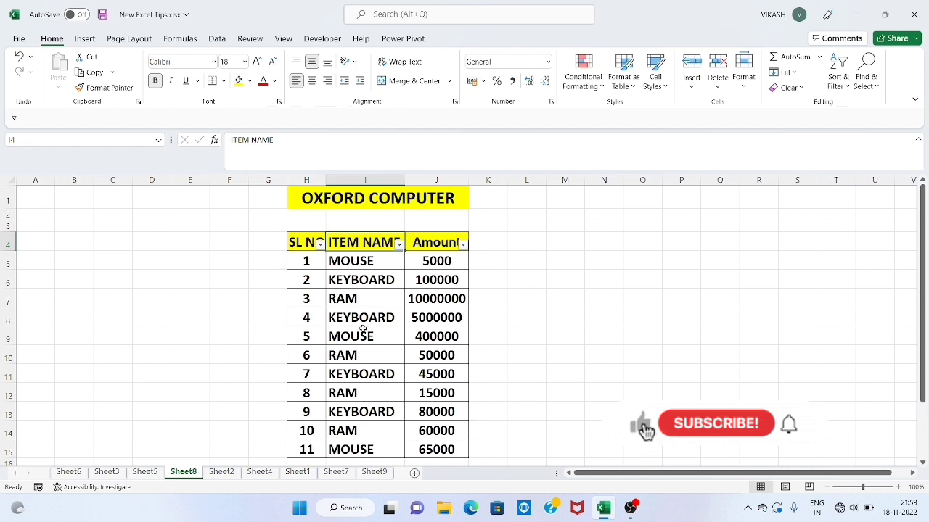
click(399, 246)
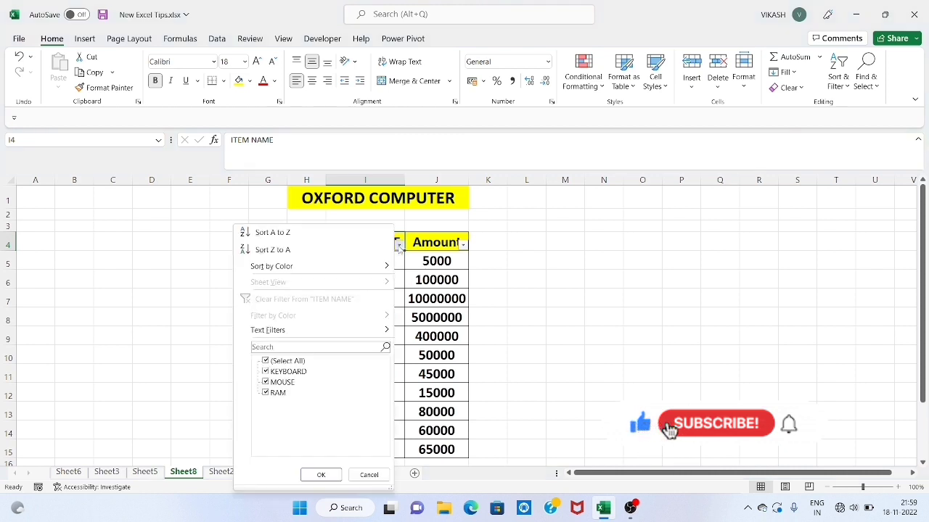
click(266, 361)
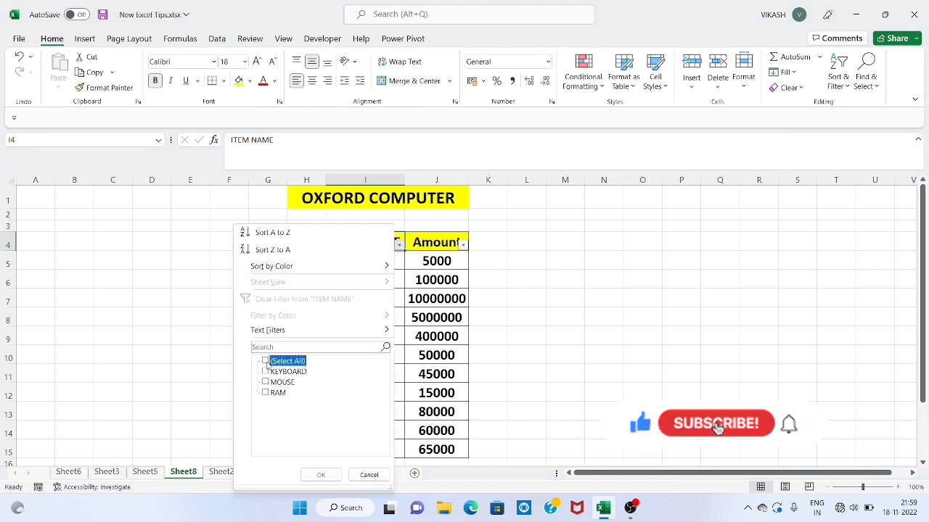
click(265, 372)
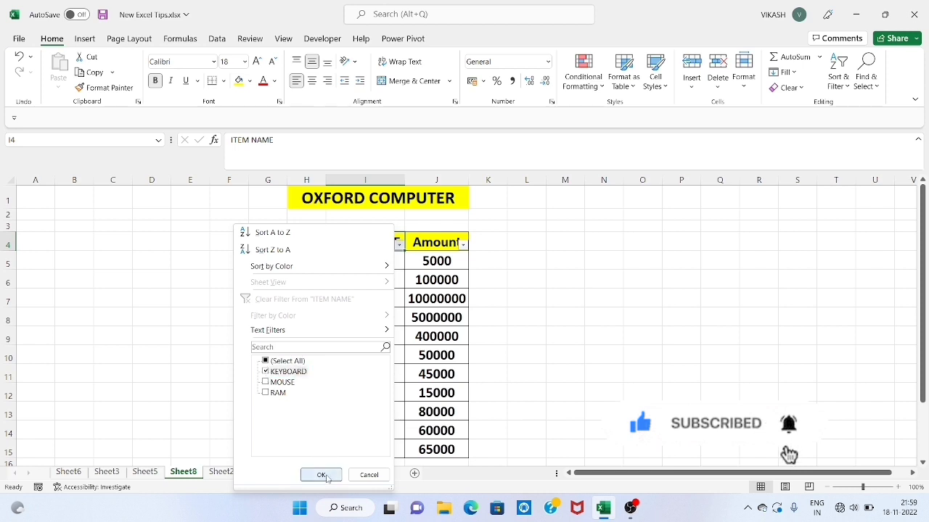
click(326, 475)
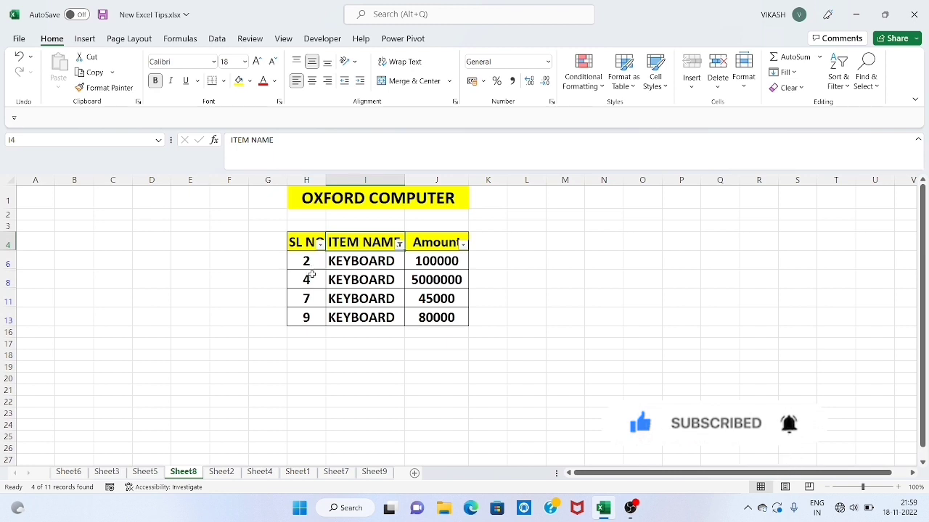
Step: Change the ITEM NAME filter to RAM only, leaving serial numbers 3, 6, 8 and 10
click(399, 245)
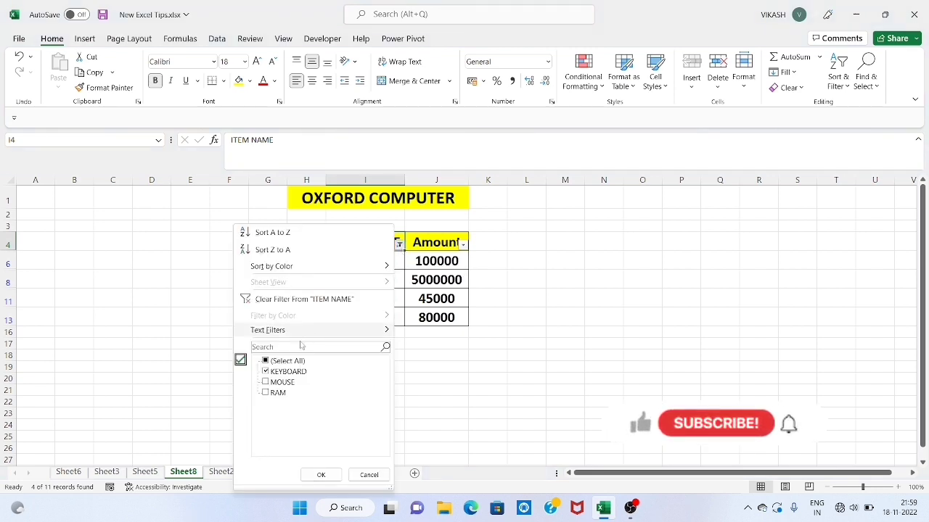
click(266, 361)
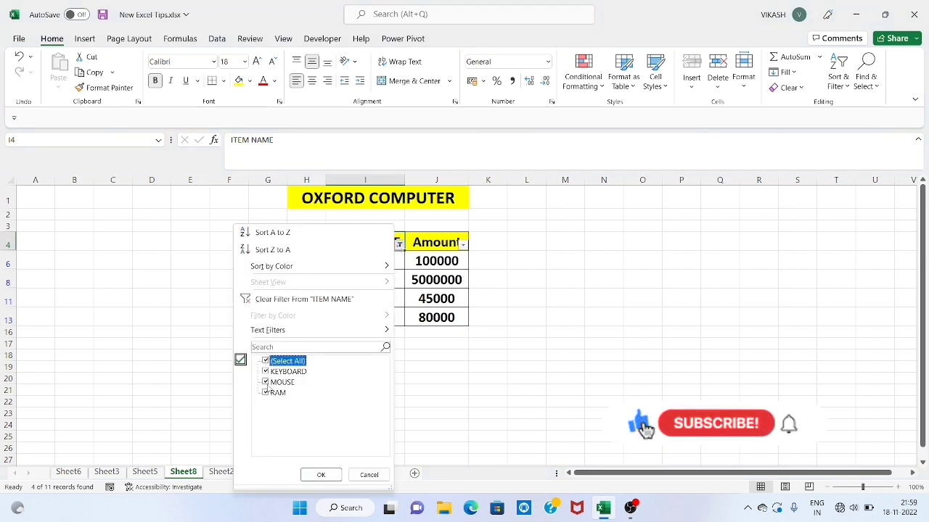
click(266, 383)
click(266, 371)
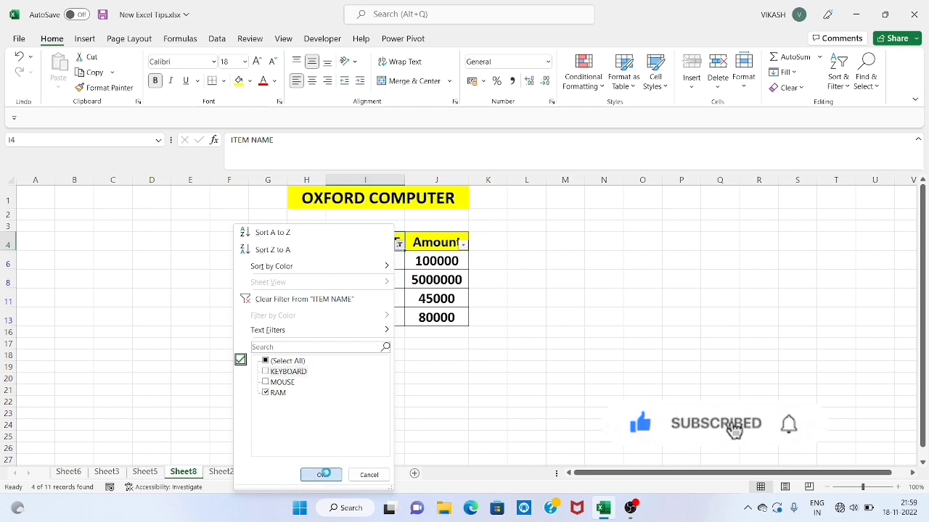
click(322, 473)
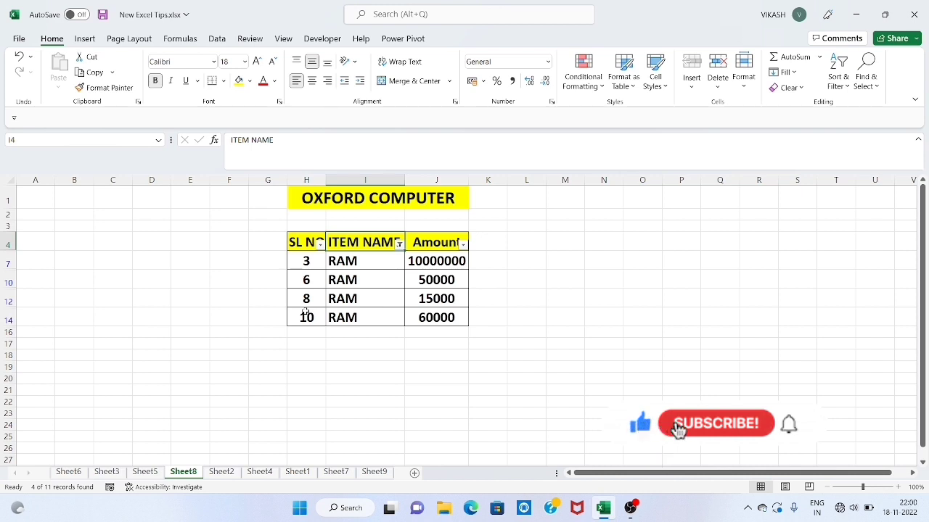
click(320, 244)
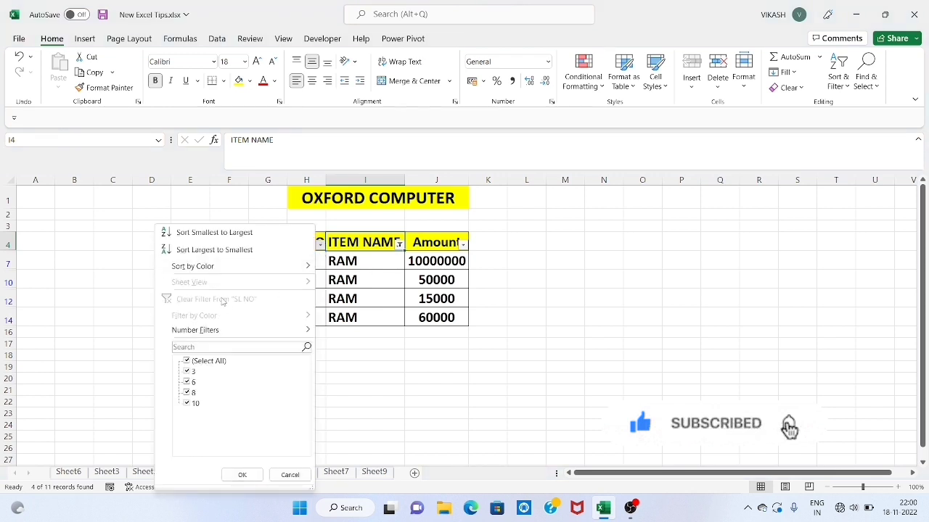
click(320, 244)
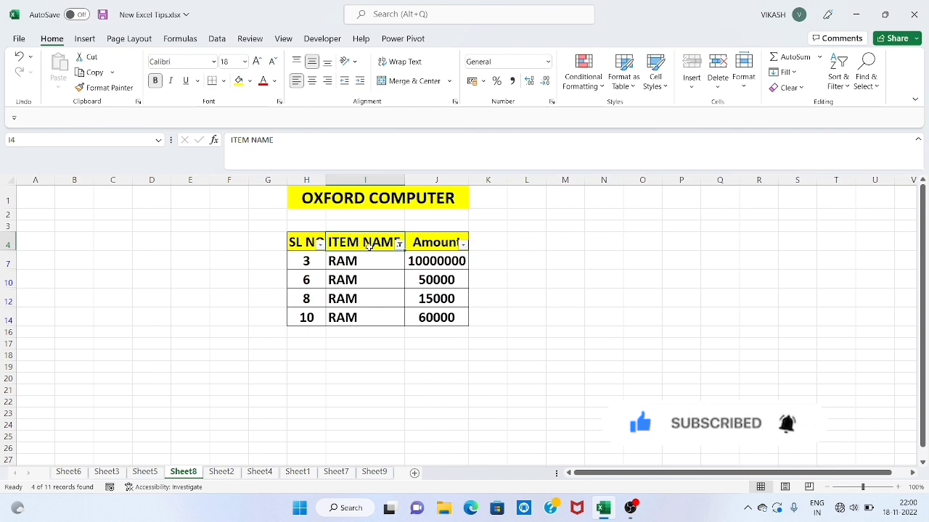
Step: Remove the filters and clear the old serial numbers from H5:H15
key(ctrl+shift+l)
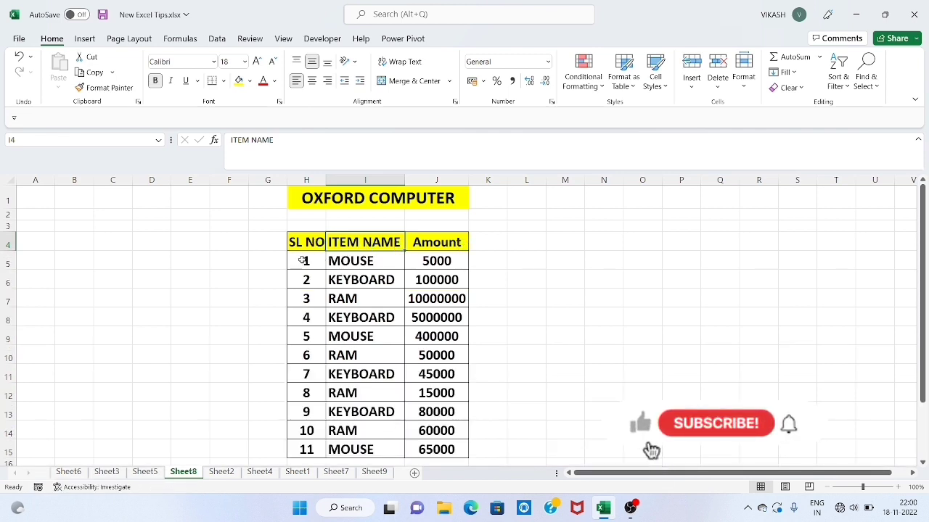
drag(298, 265, 303, 450)
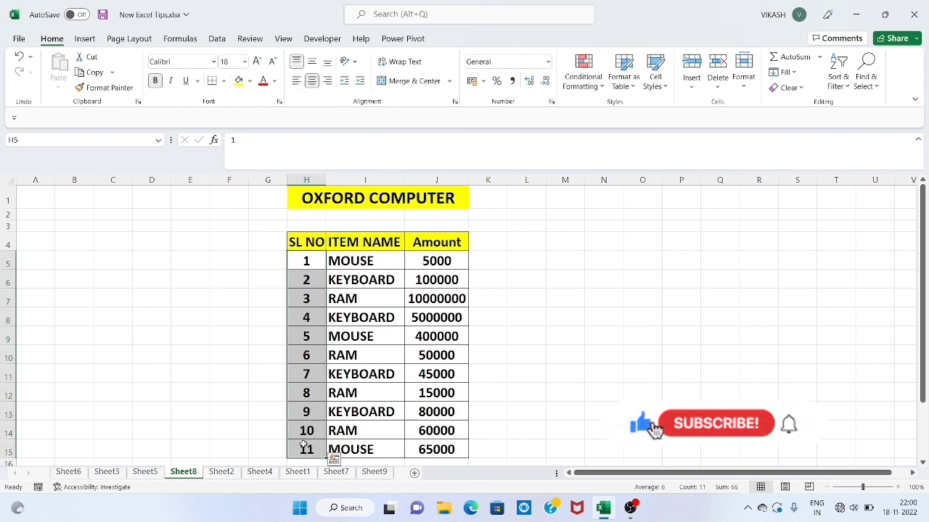
key(Delete)
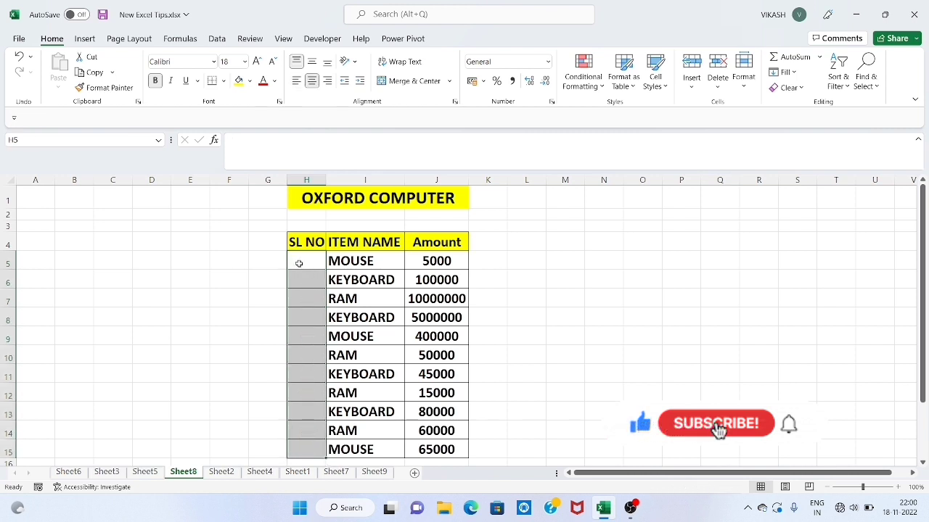
Step: Enter =SUBTOTAL(3,$I$5:I5) in H5 using COUNTA and an absolute $I$5 start
click(298, 263)
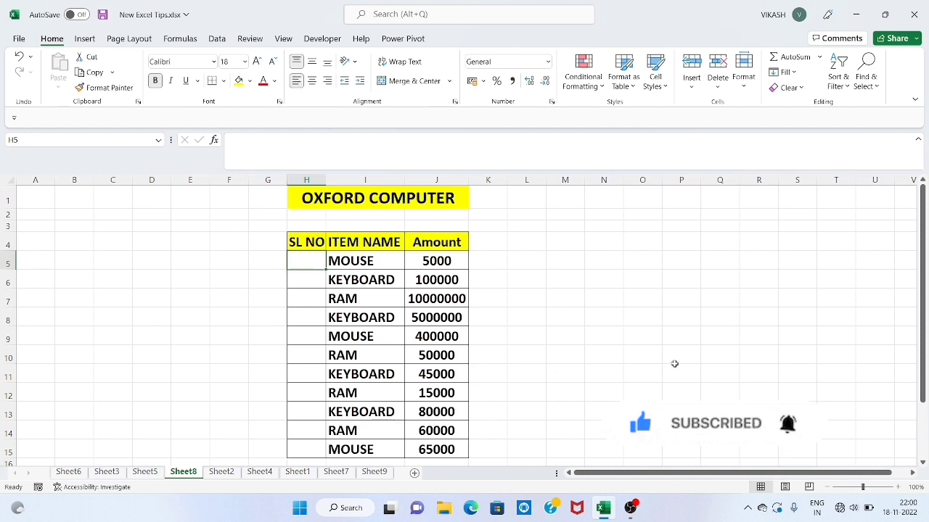
text(=)
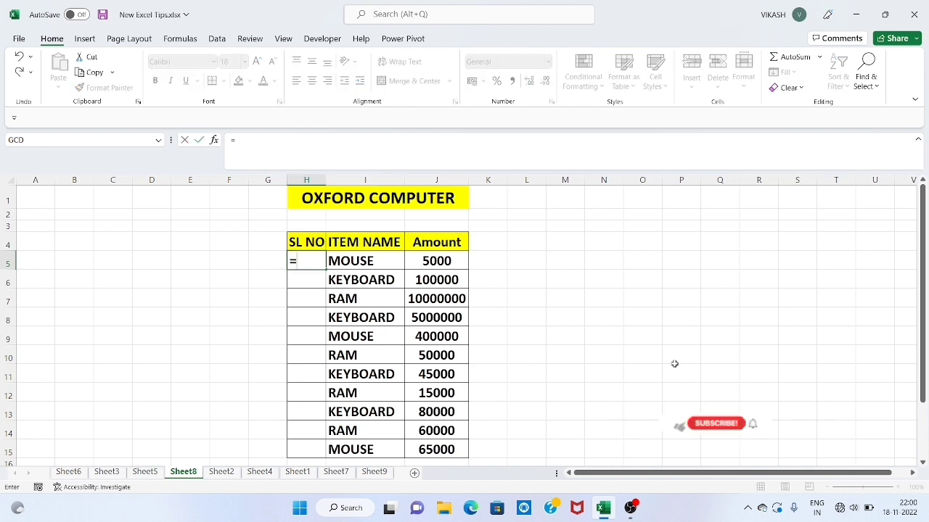
text(su)
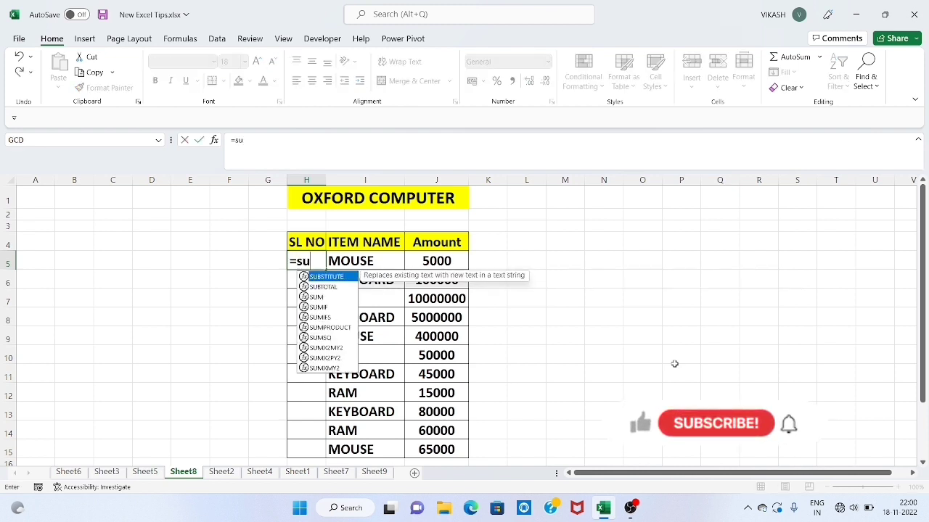
text(bt)
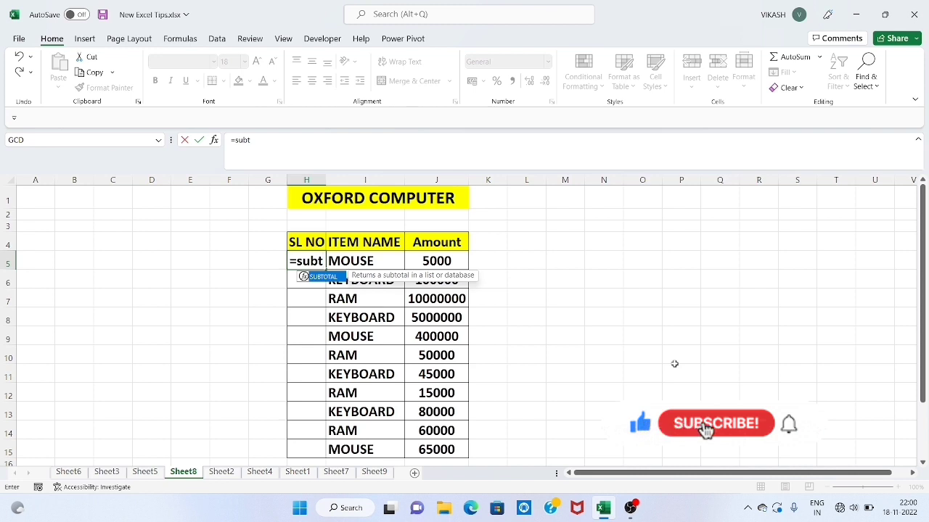
key(Tab)
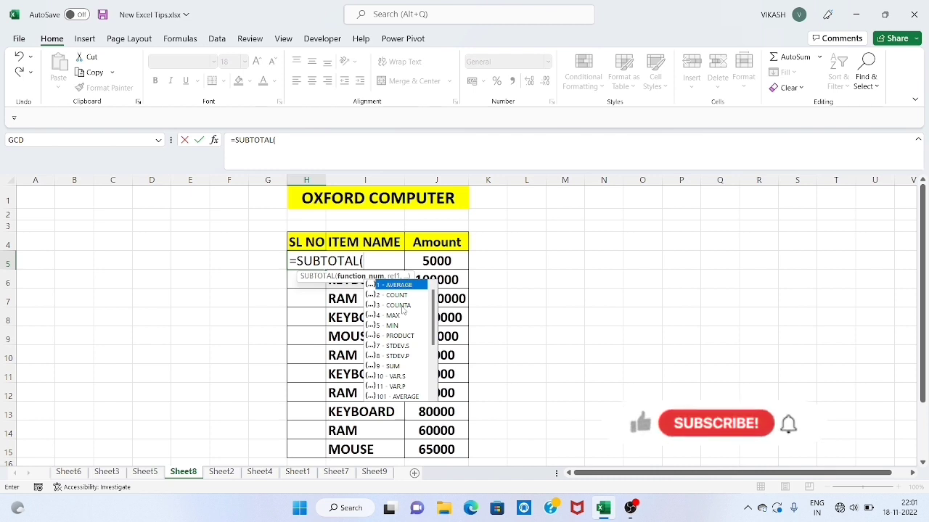
double_click(398, 305)
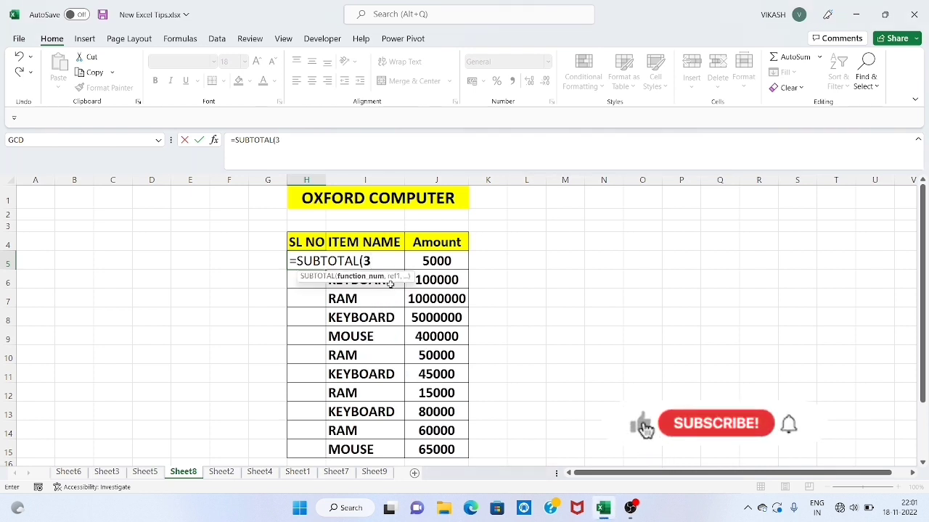
text(,)
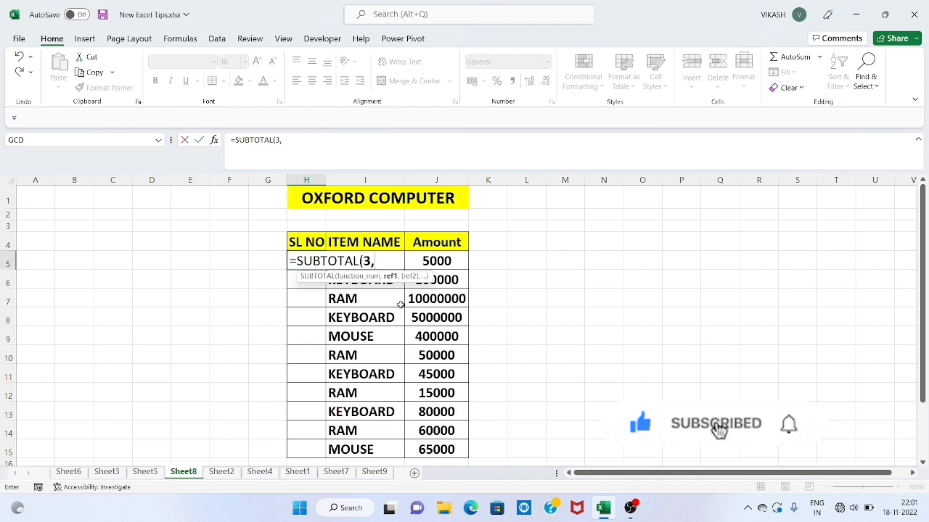
text(i)
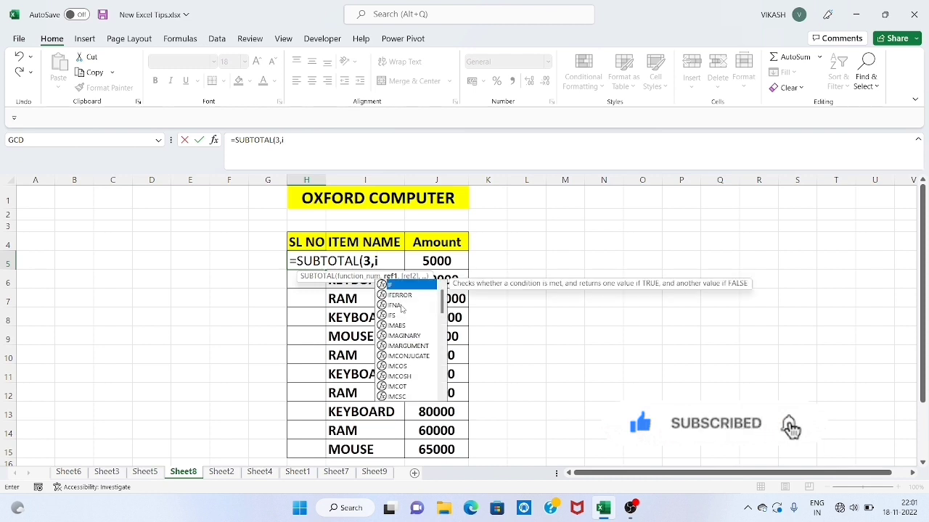
text(5)
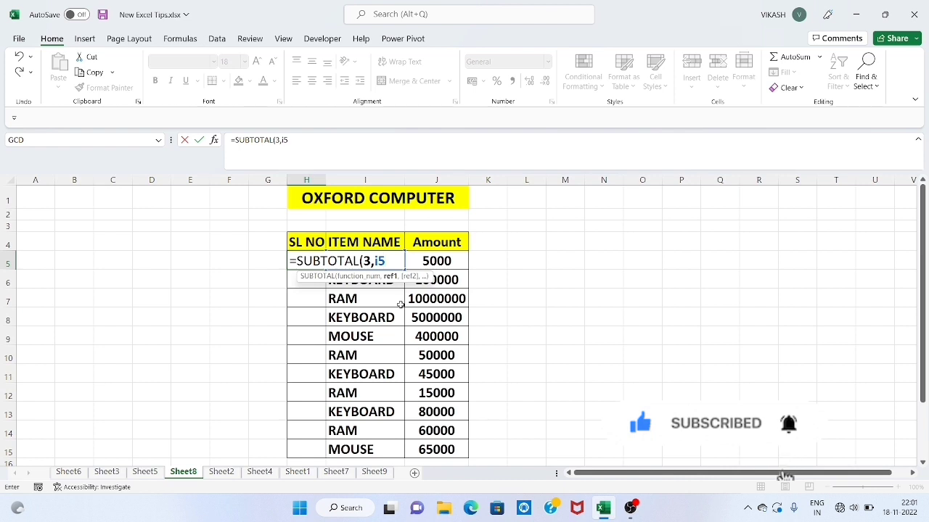
text(:i)
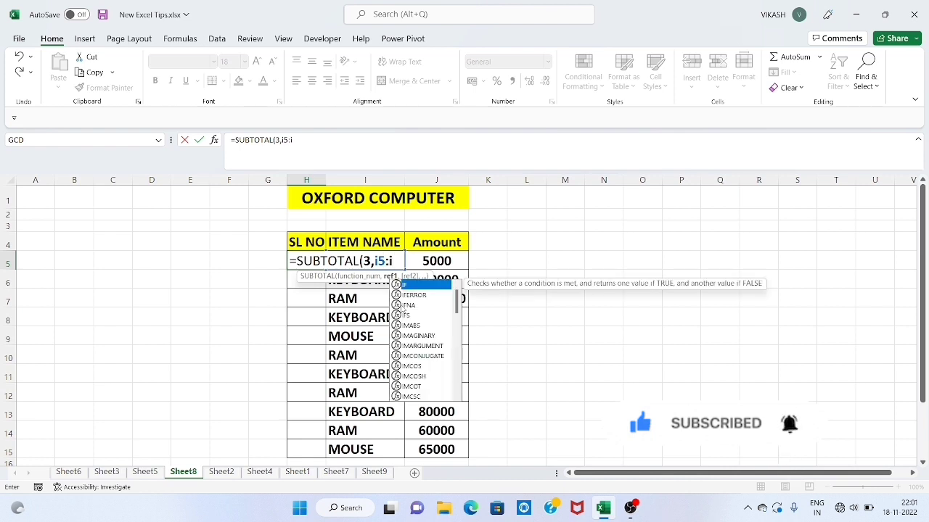
text(5)
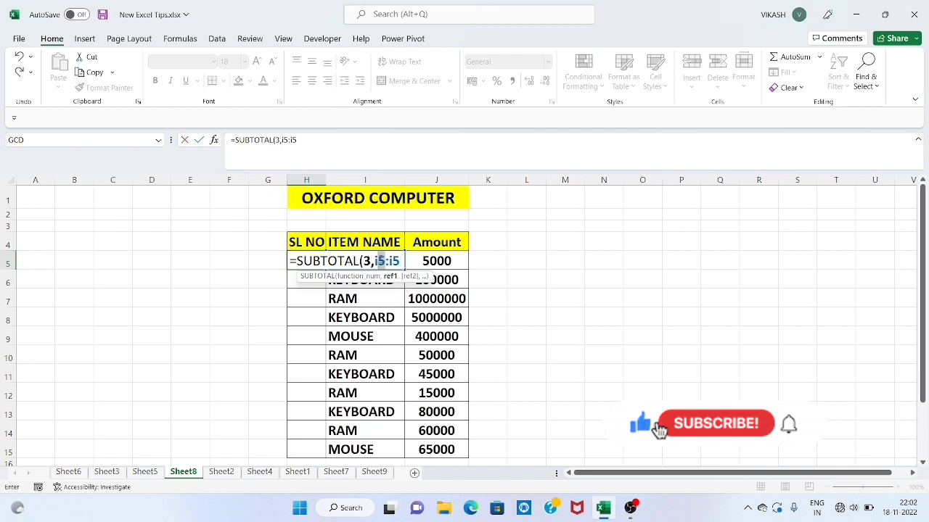
key(F2)
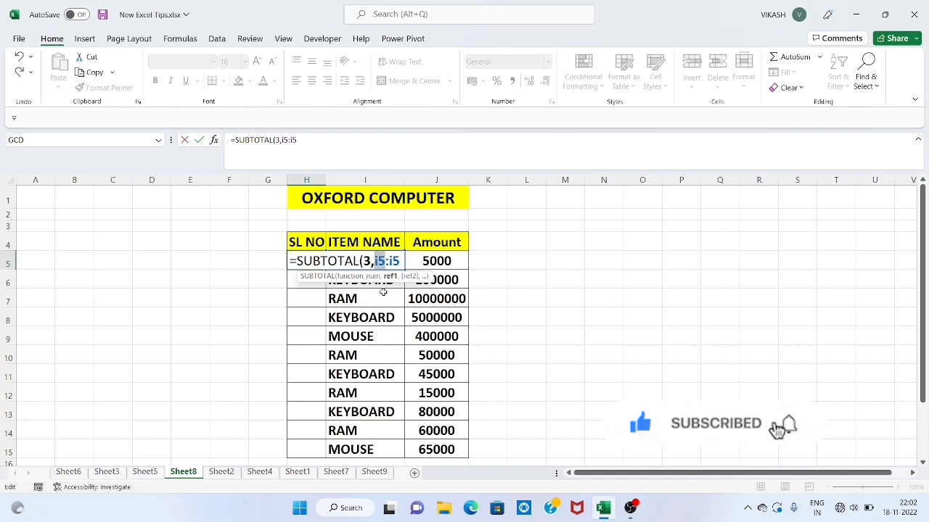
key(F4)
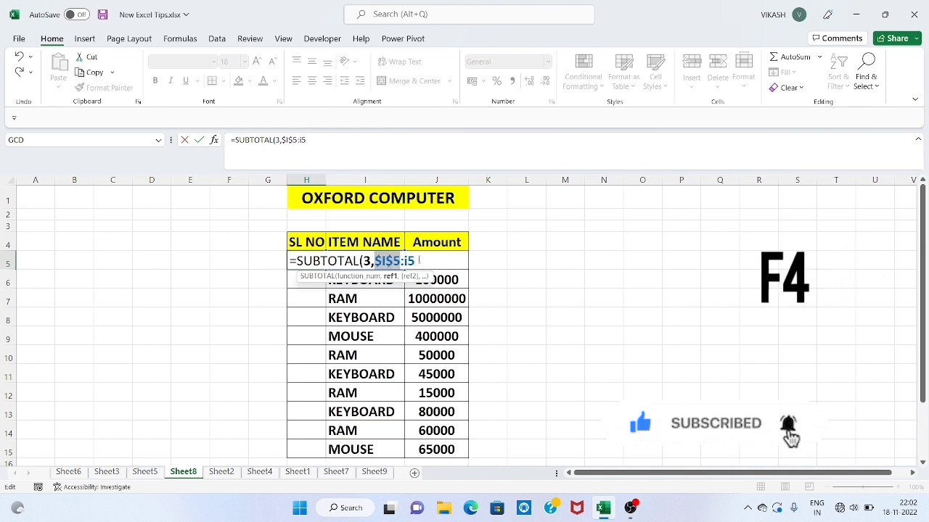
key(End)
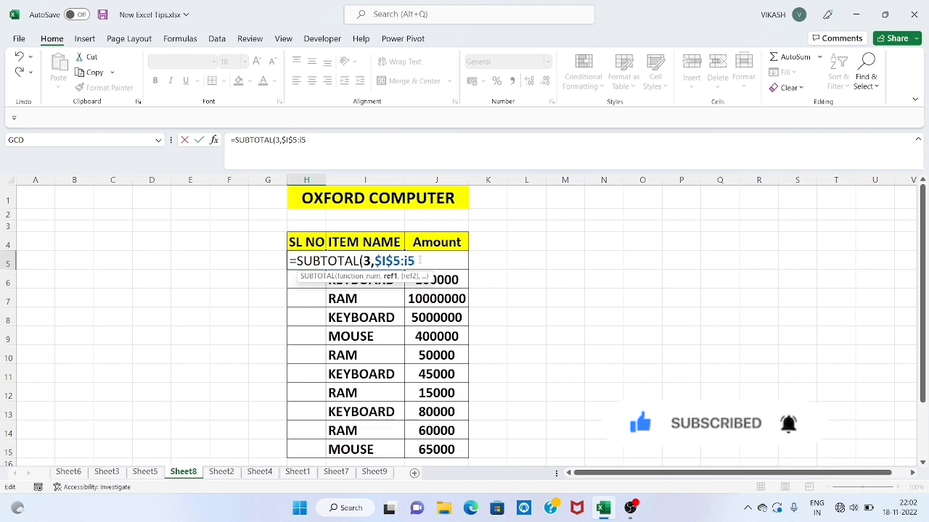
text())
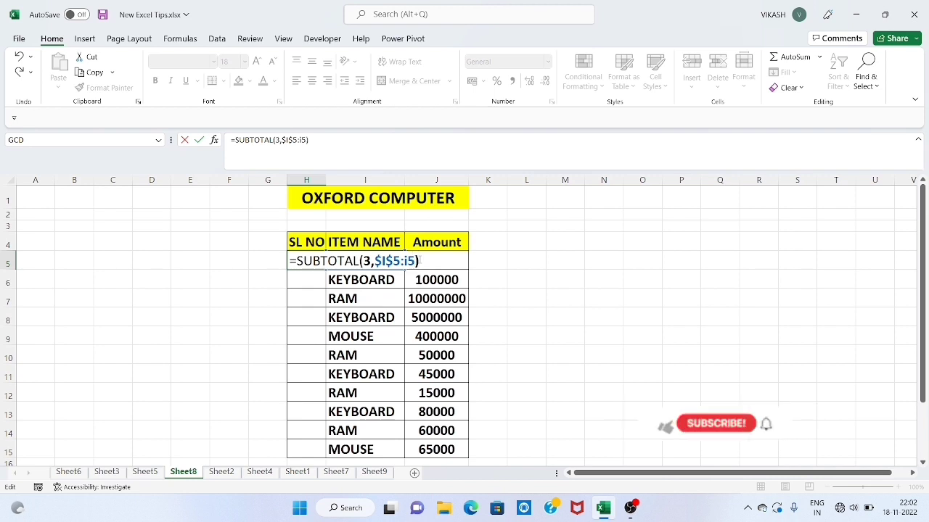
key(Return)
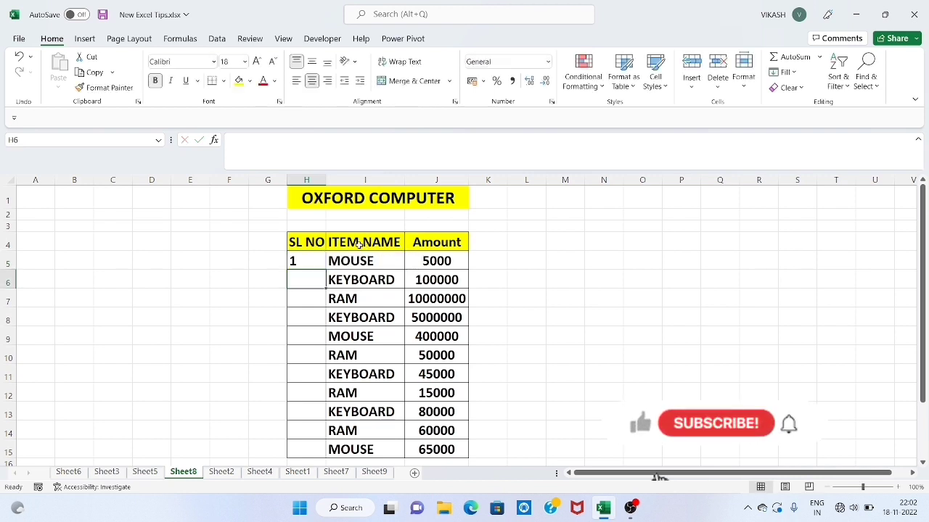
Step: Copy the H5 SUBTOTAL formula down to H15 and turn header filters back on
click(302, 262)
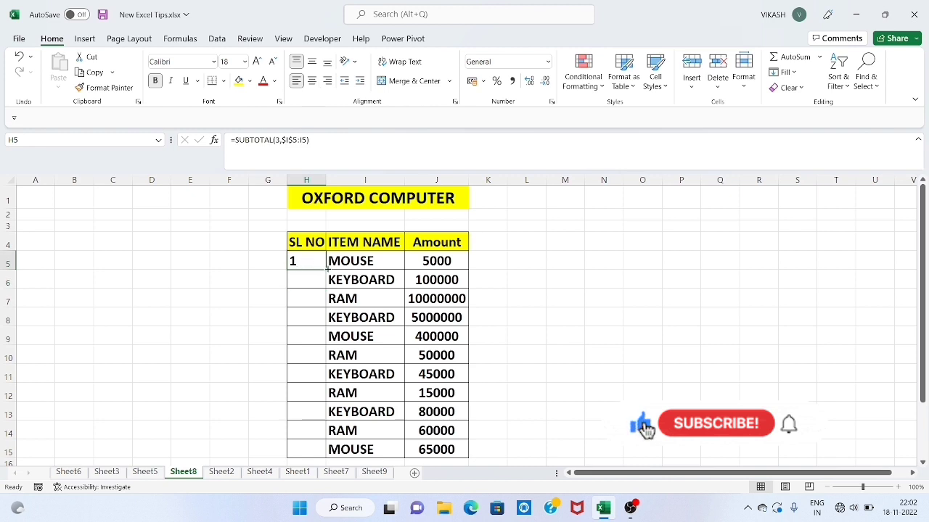
drag(327, 270, 329, 459)
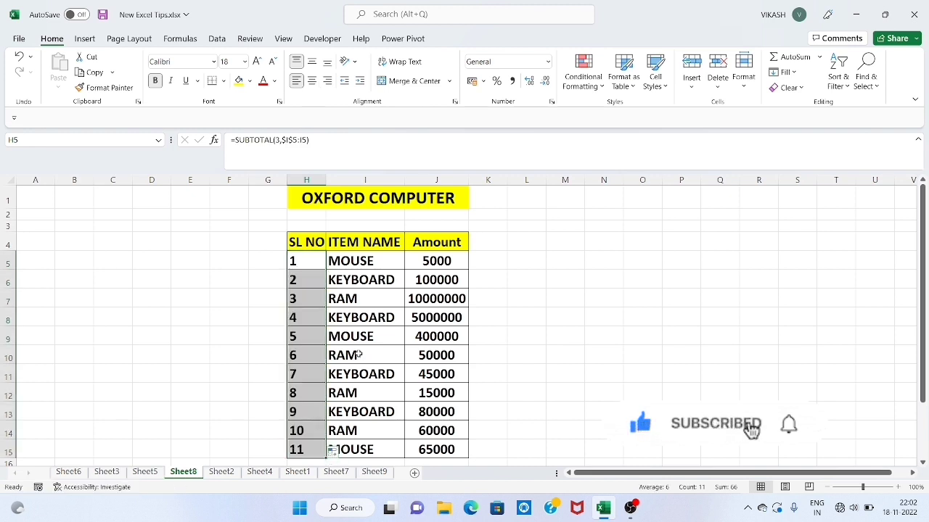
click(349, 246)
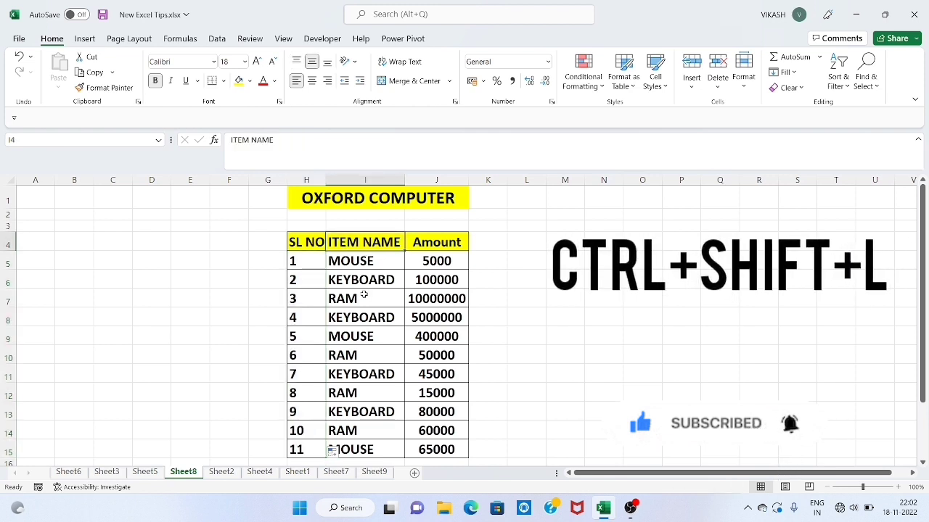
key(ctrl+shift+l)
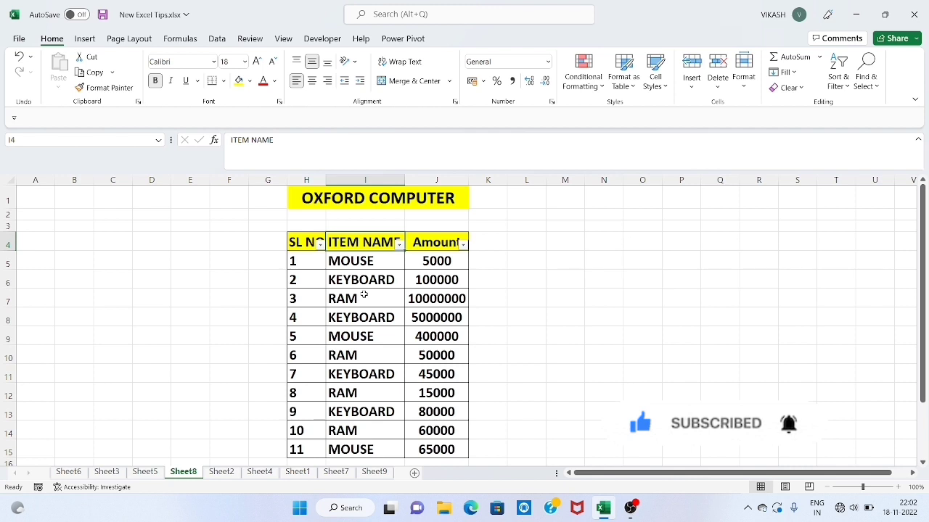
Step: Filter ITEM NAME to KEYBOARD only, so visible serial numbers run 1 to 4
click(398, 246)
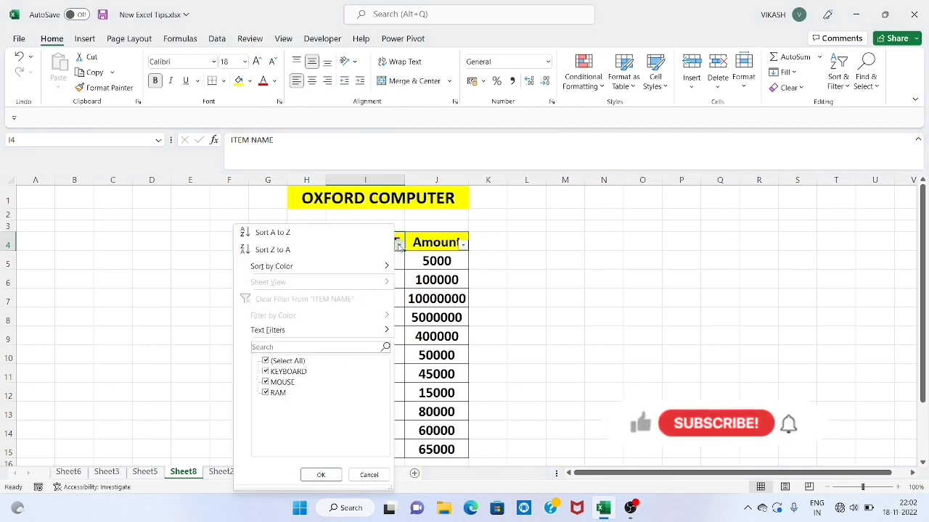
click(265, 360)
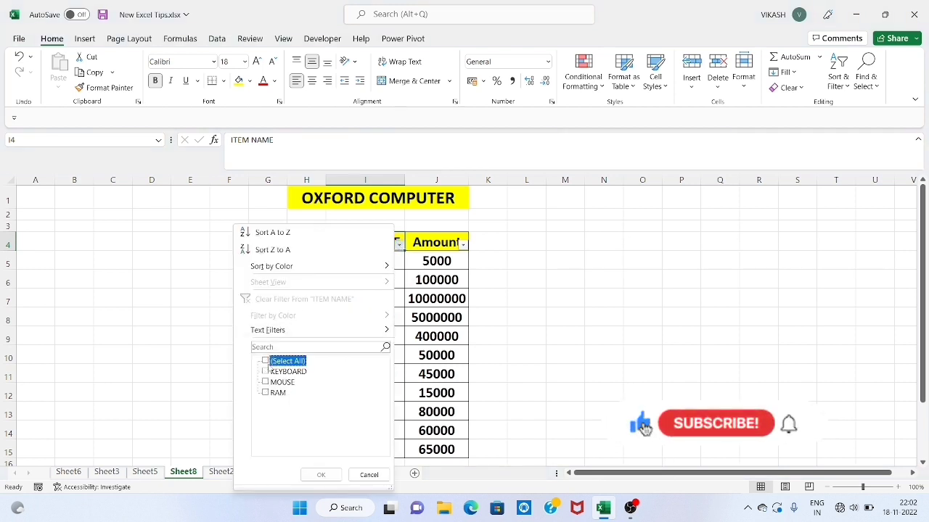
click(265, 372)
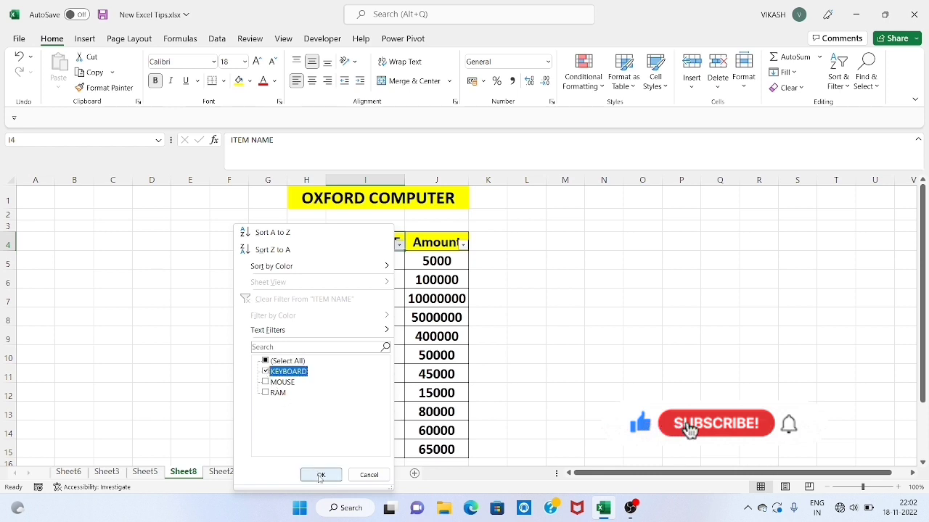
click(320, 475)
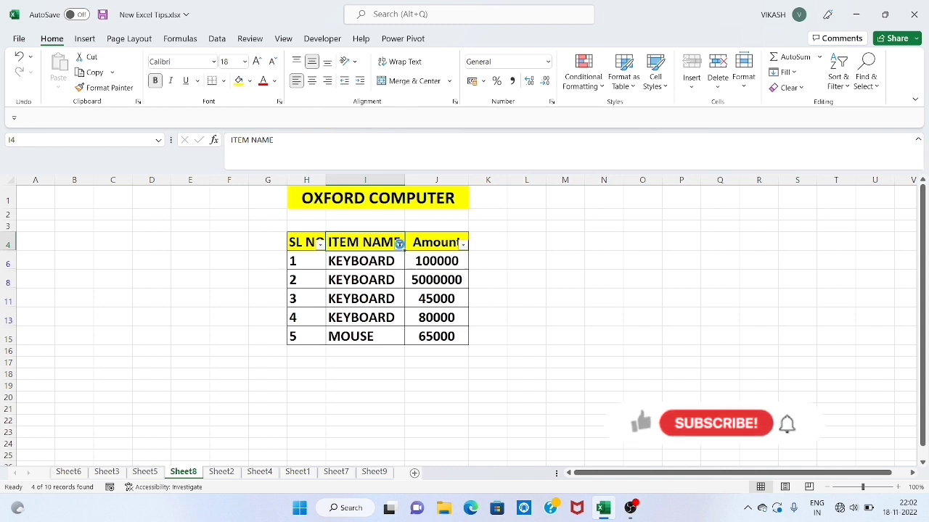
Step: Switch the ITEM NAME filter from KEYBOARD to MOUSE, showing rows numbered 1 to 3
click(399, 244)
click(265, 372)
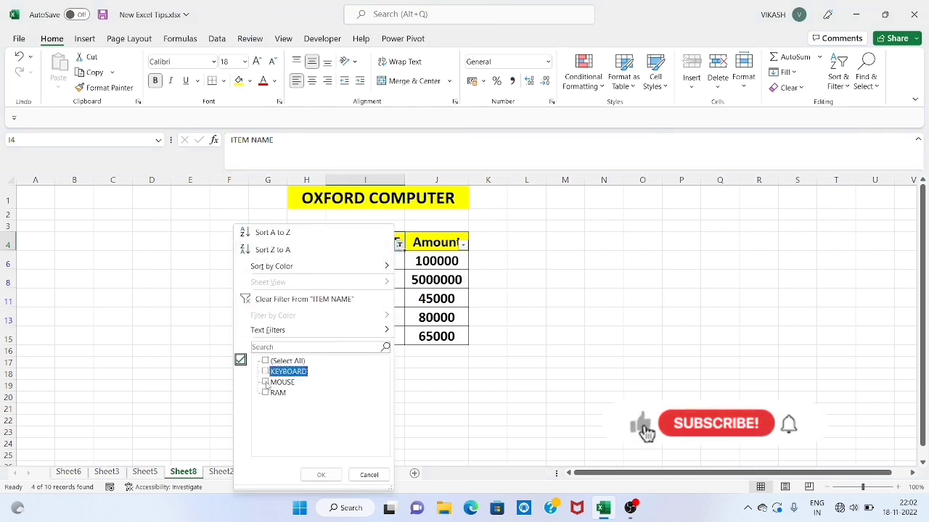
click(266, 382)
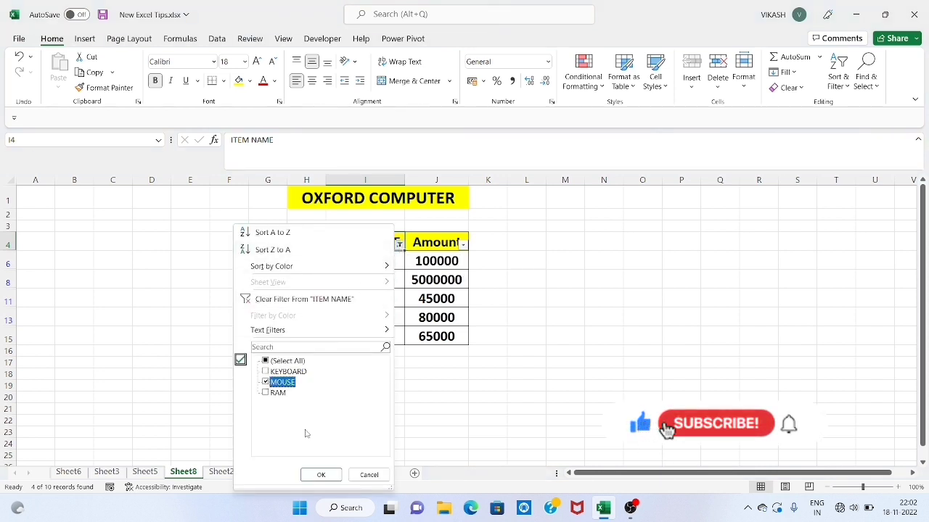
click(322, 475)
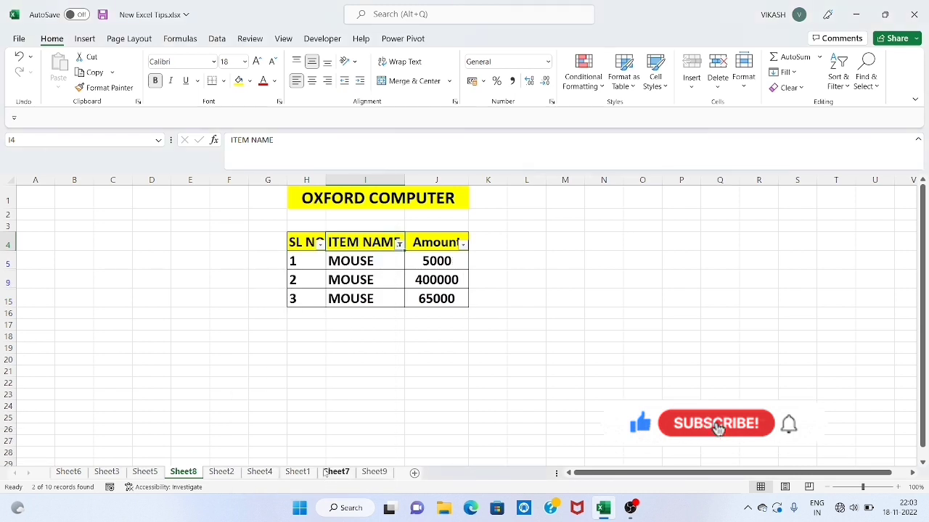